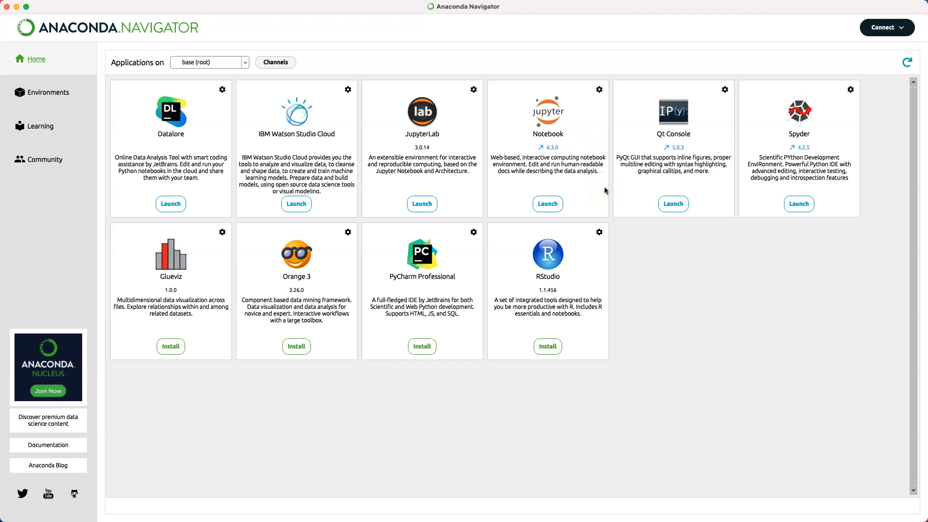
Step: Launch Spyder and update the package index of the base (root) environment
left_click(800, 203)
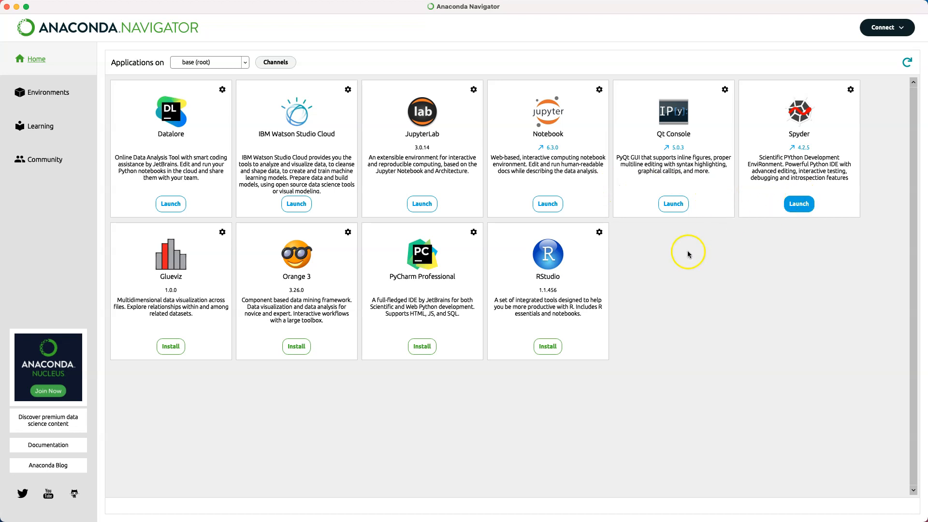
left_click(34, 94)
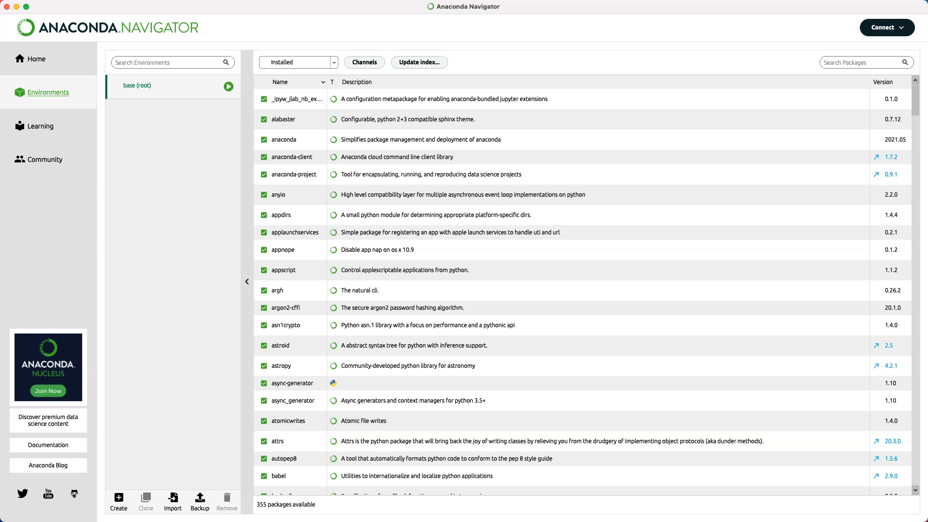
left_click(418, 62)
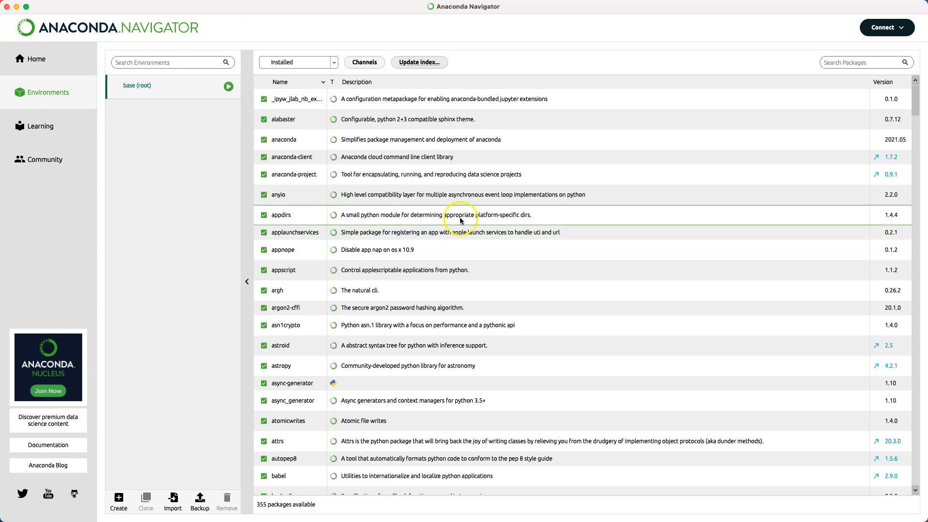
Step: Filter the environment's package list by Not installed, and by Updatable
left_click(333, 63)
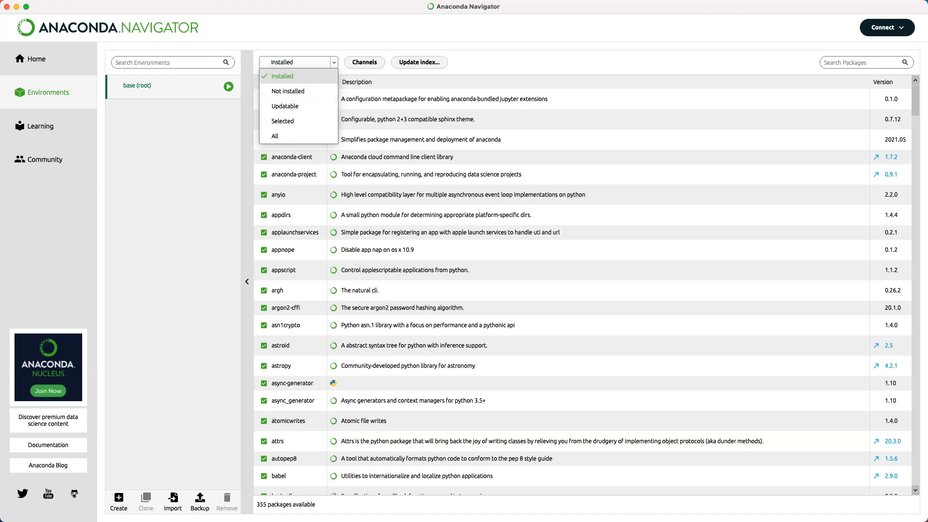
left_click(310, 90)
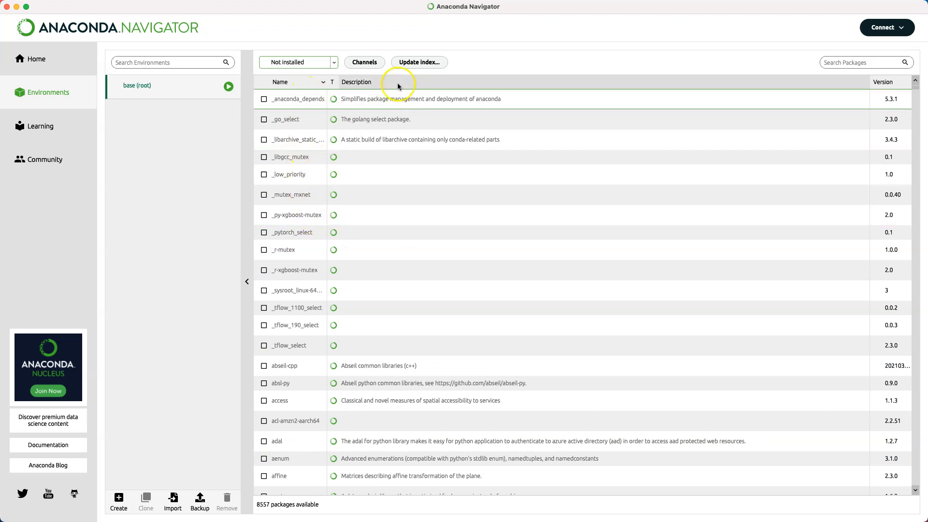
left_click(332, 63)
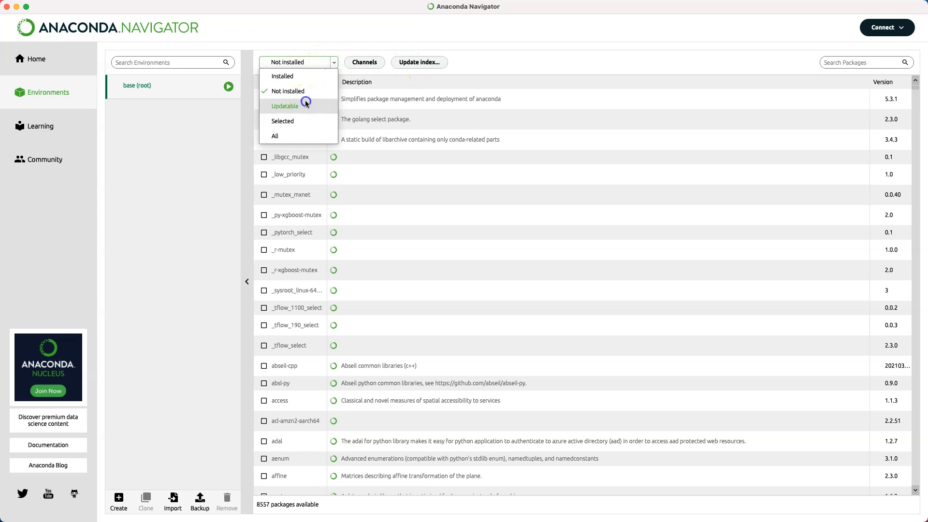
left_click(307, 103)
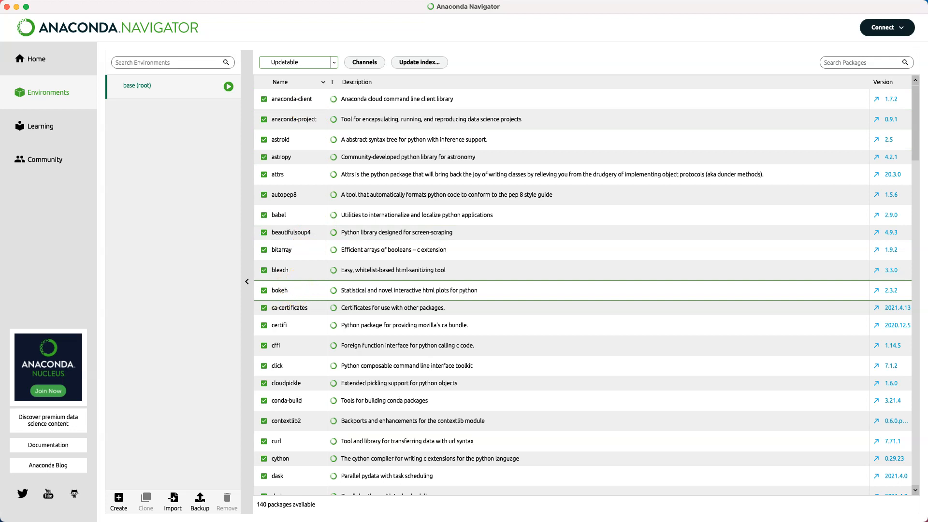
Step: Try to update the bokeh package by marking it for update and applying the change
left_click(264, 290)
left_click(310, 333)
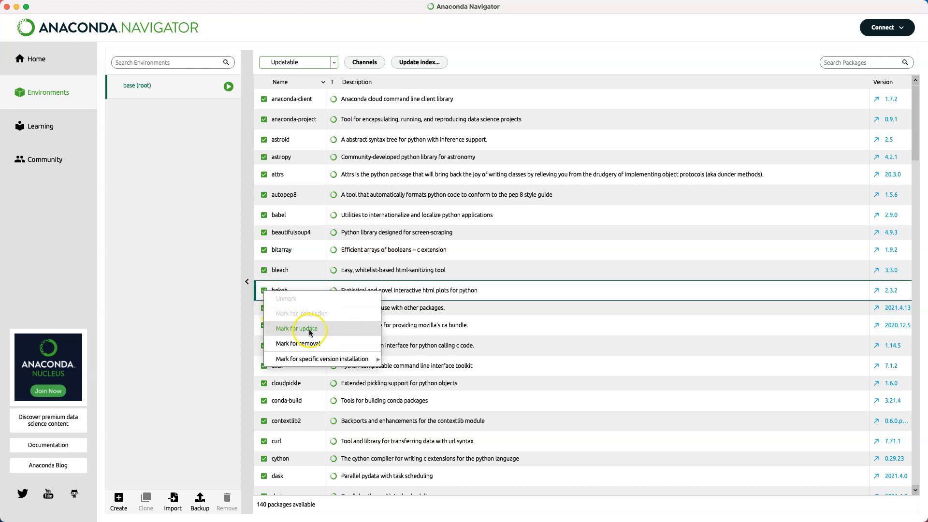
left_click(310, 333)
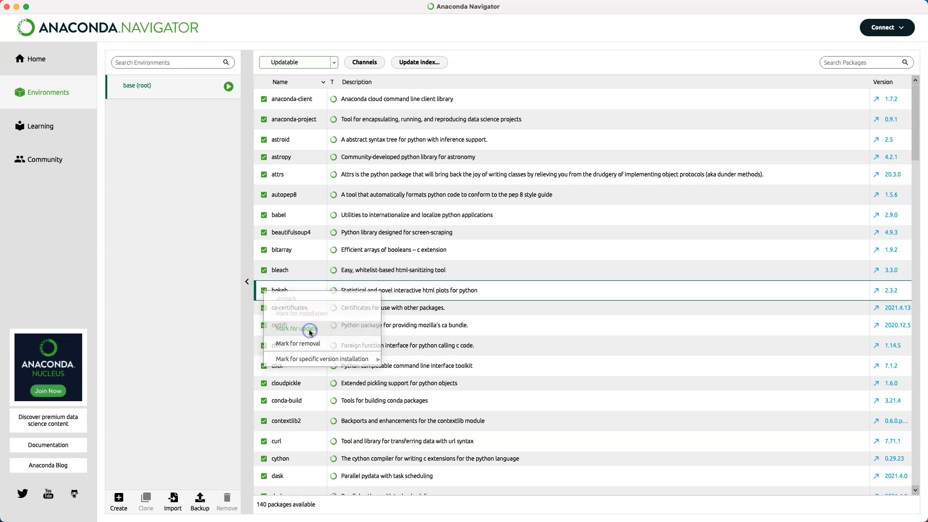
left_click(863, 504)
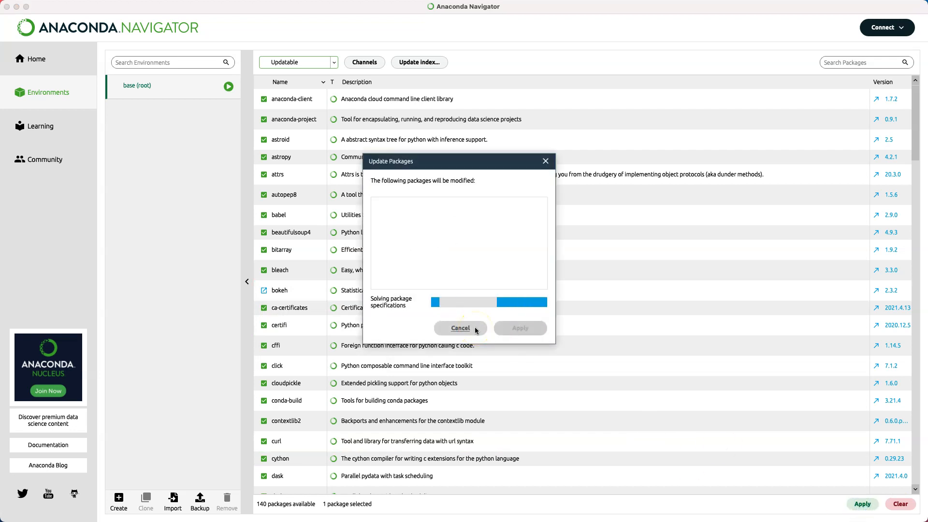
left_click(517, 330)
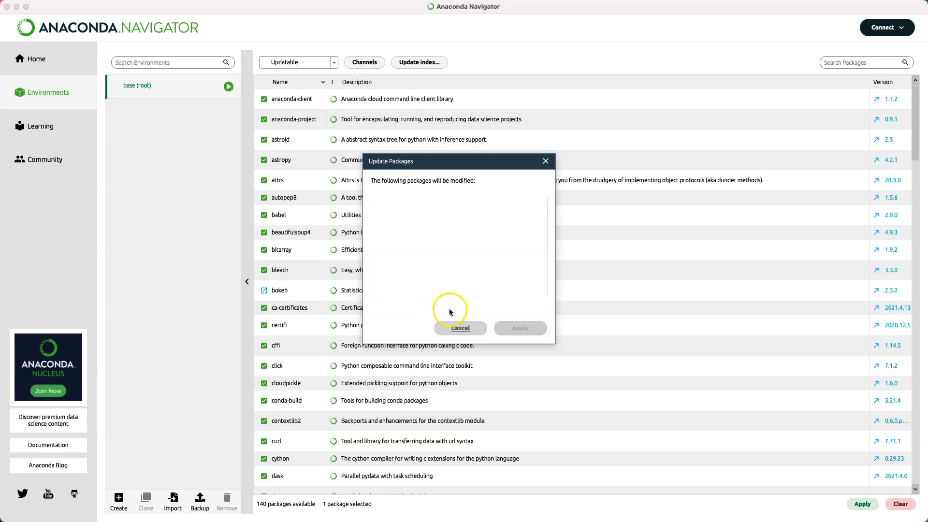
left_click(460, 327)
Step: Switch to Finder, open Terminal from the Utilities folder in Applications, and close the Finder window
mouse_move(531, 520)
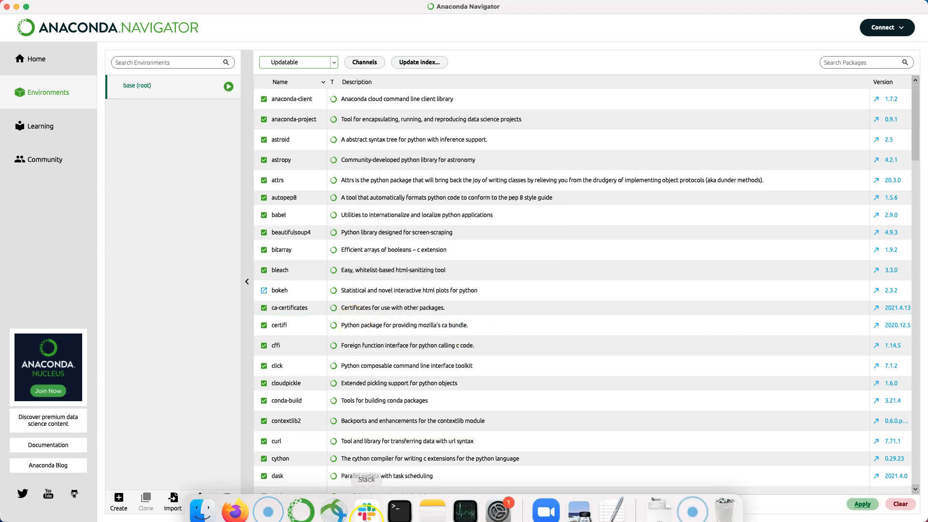
left_click(197, 500)
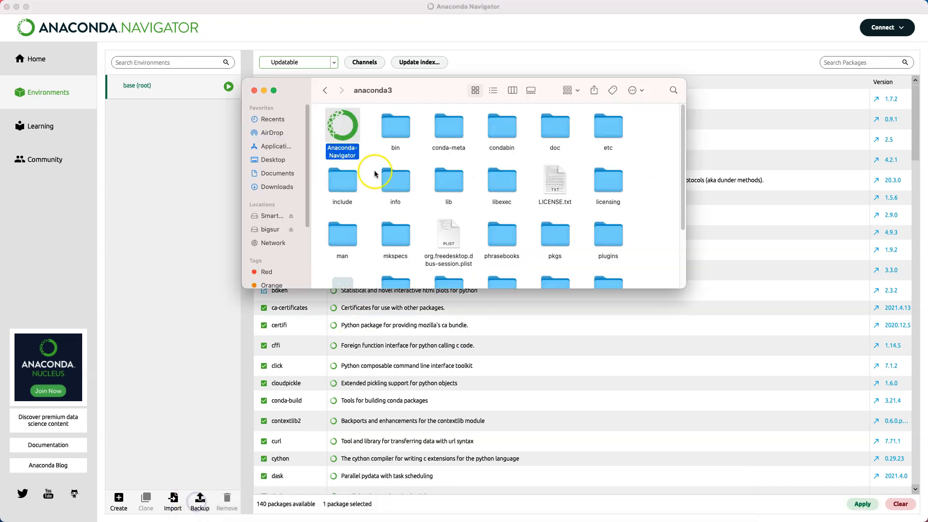
left_click_drag(416, 86, 527, 77)
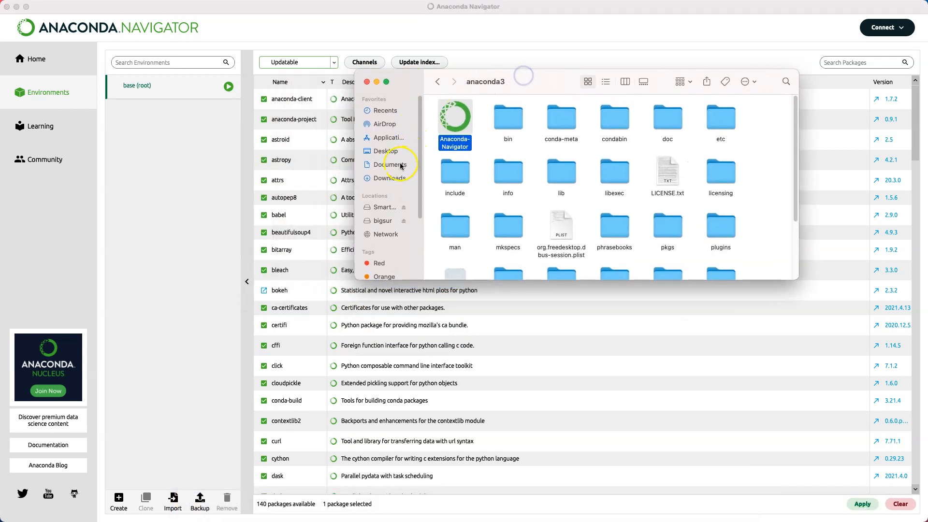
left_click(391, 139)
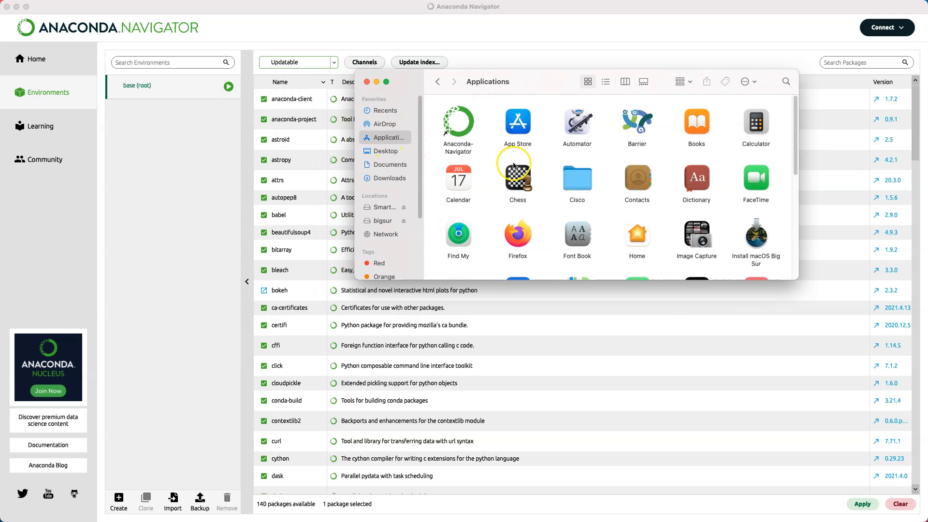
scroll(633, 204, "down", 3)
scroll(633, 204, "down", 8)
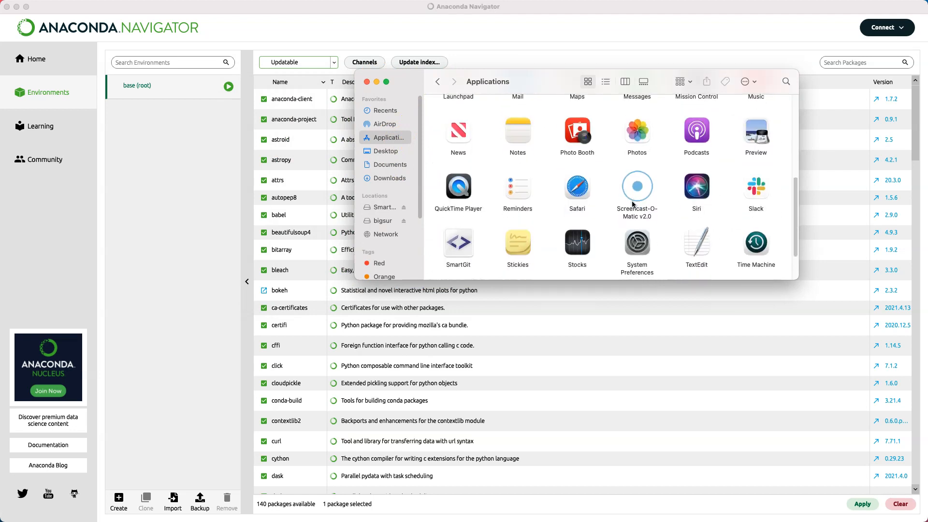
double_click(579, 243)
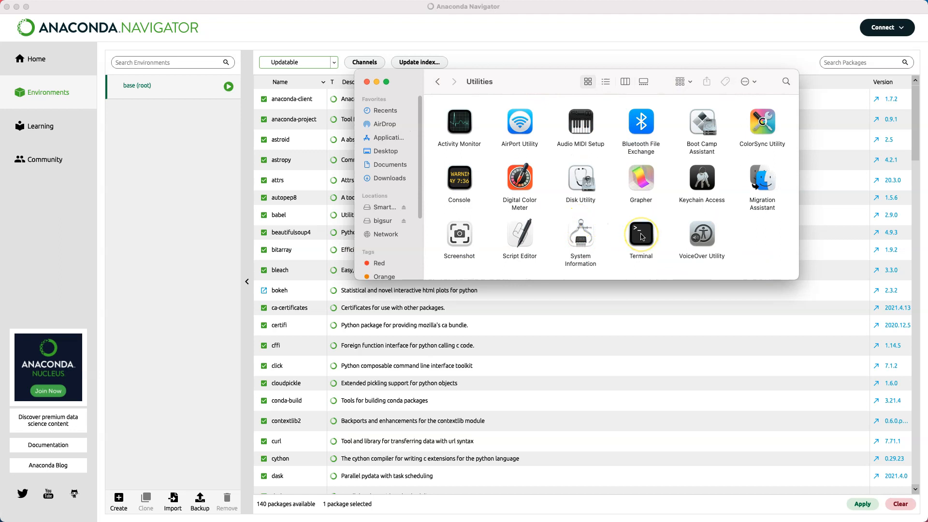
double_click(643, 237)
left_click(373, 83)
left_click(367, 81)
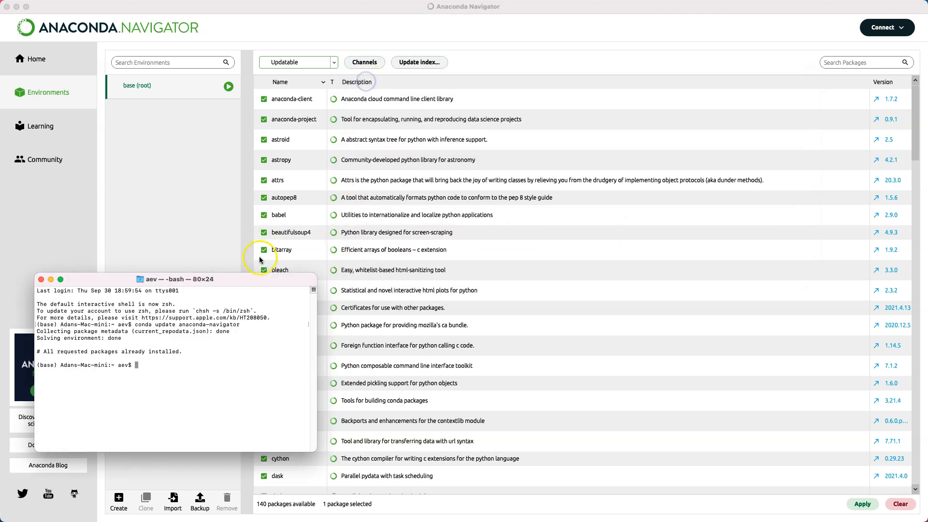
Step: Run "conda update bokeh" in the terminal
type("conda update")
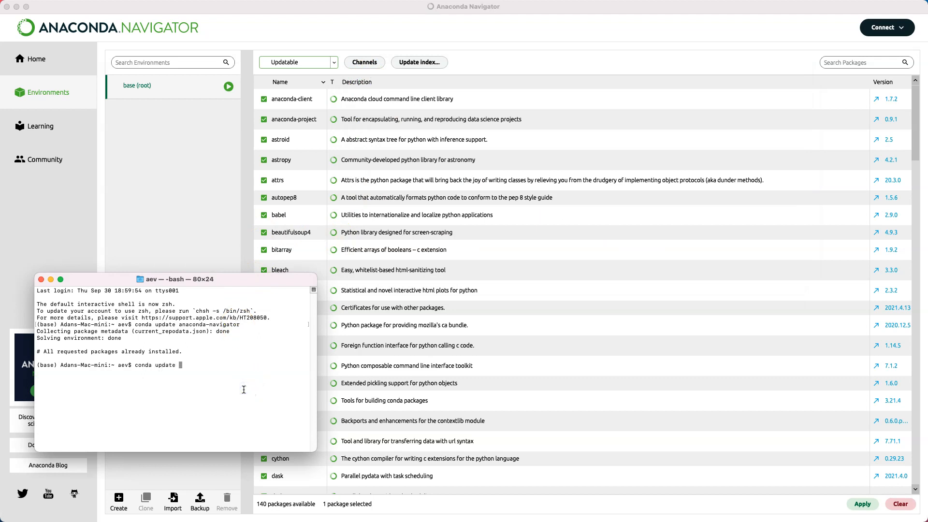
left_click_drag(237, 283, 243, 313)
type("b")
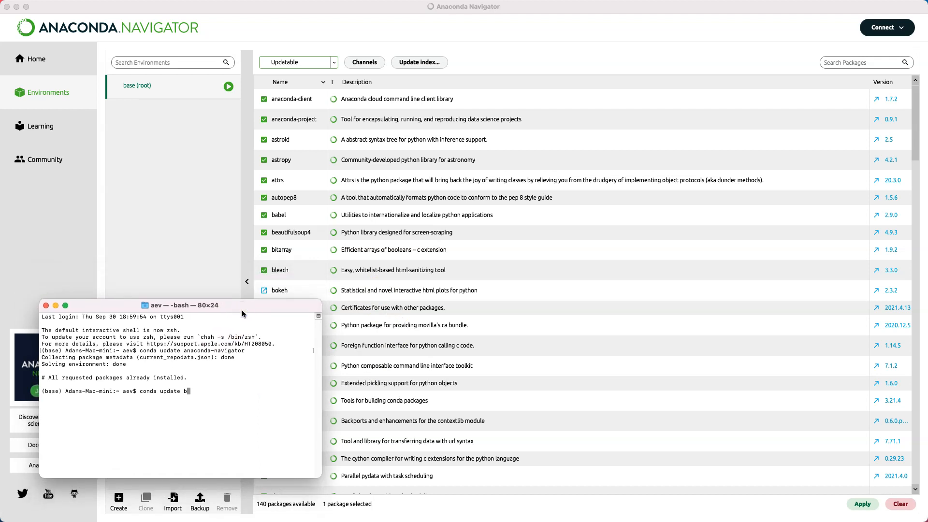
type("okeh")
key("Return")
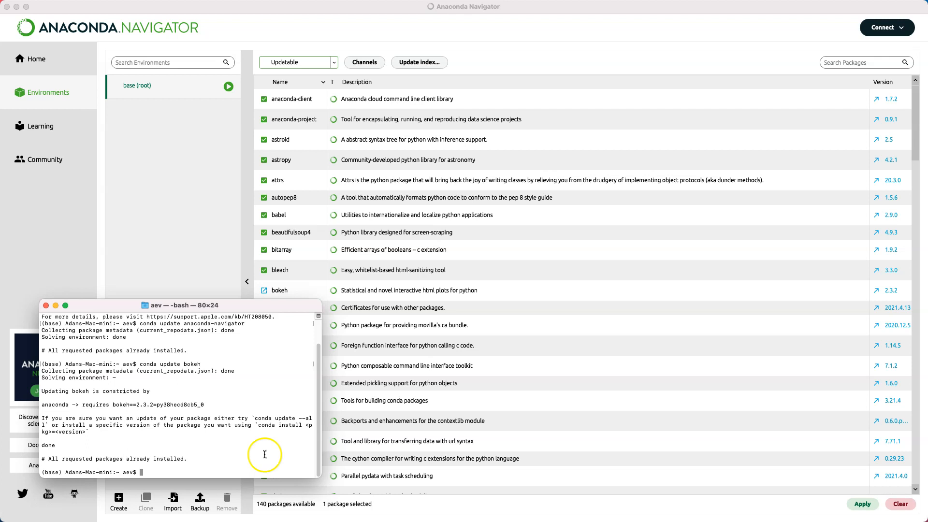
Step: Run "conda update anaconda" in the terminal, accepting the package plan and reviewing its list of packages
key("Return")
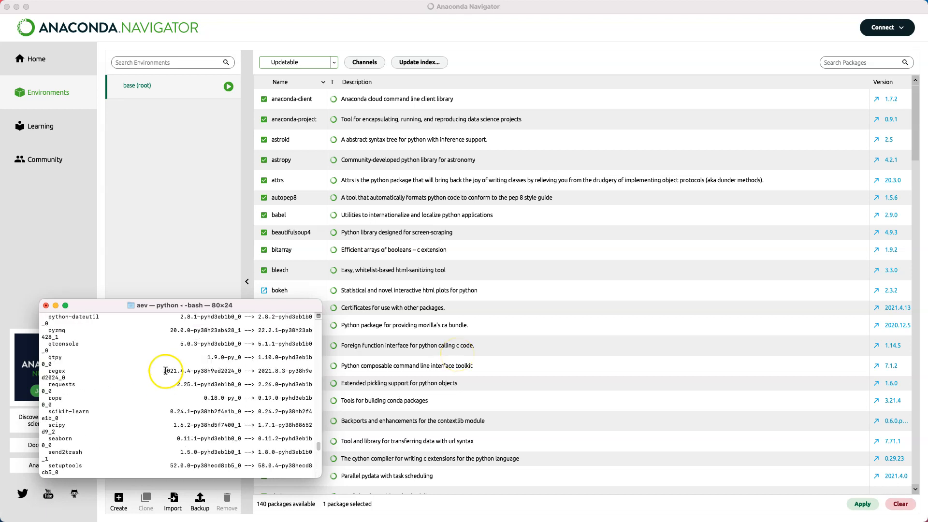
scroll(164, 375, "up", 10)
scroll(157, 402, "up", 10)
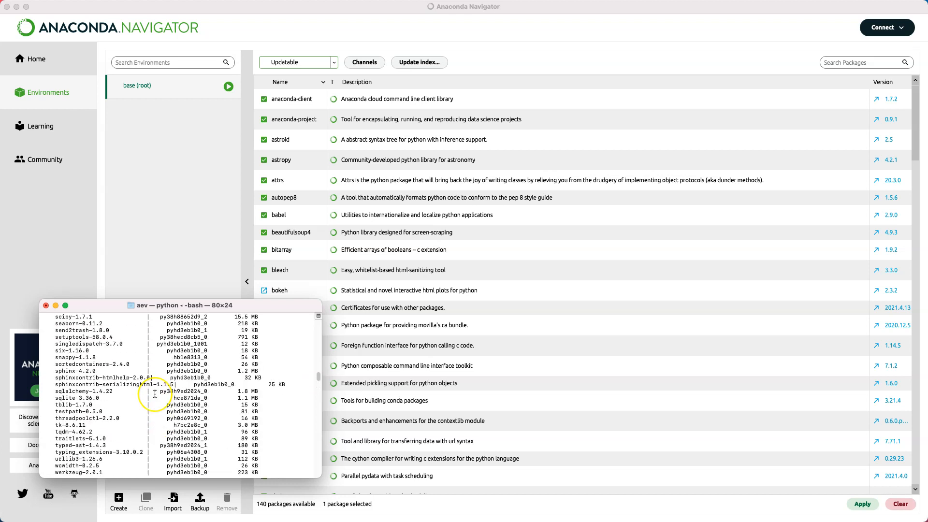
scroll(194, 377, "up", 6)
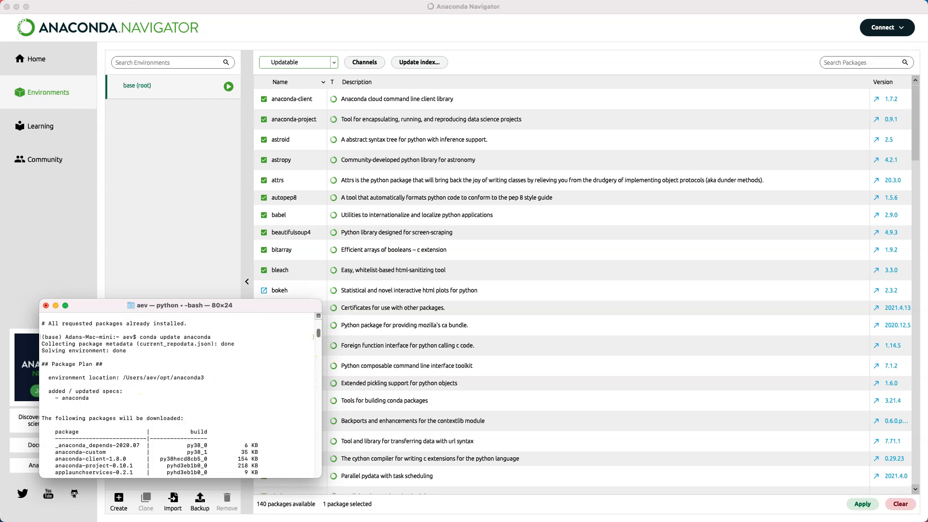
scroll(290, 436, "down", 20)
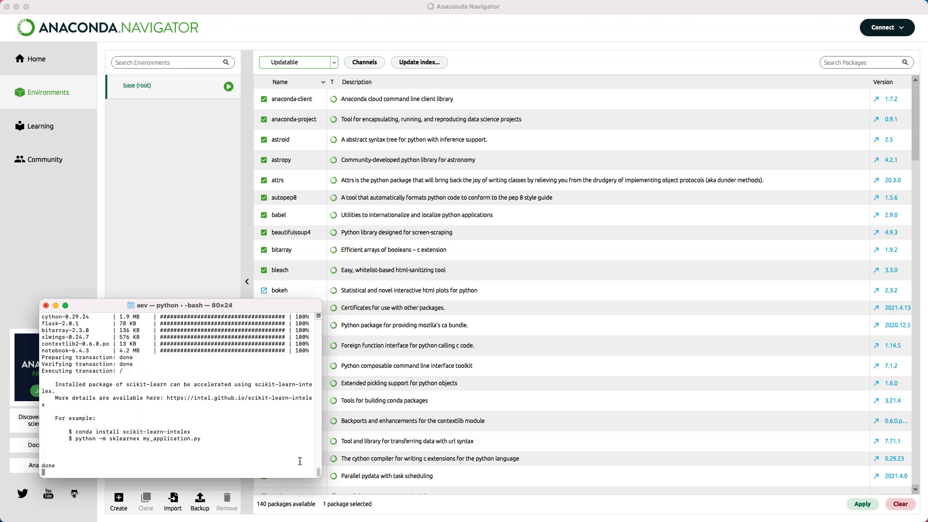
Step: Switch back to Anaconda Navigator, quit it and relaunch it
left_click(574, 35)
scroll(331, 65, "up", 2)
left_click(331, 64)
left_click(298, 100)
left_click(5, 8)
left_click(498, 294)
left_click(293, 507)
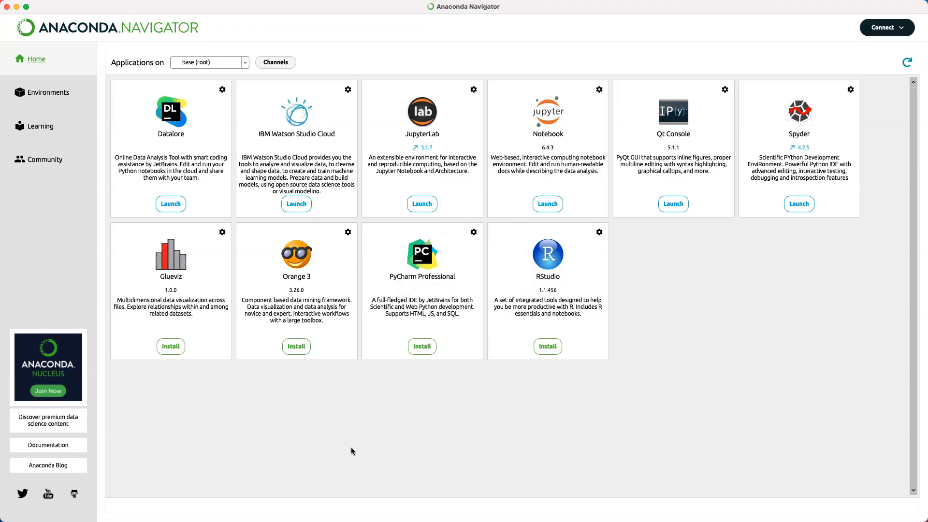
Step: List the Updatable packages of the base (root) environment and look through the whole list
left_click(49, 93)
left_click(298, 65)
left_click(293, 99)
scroll(357, 362, "down", 5)
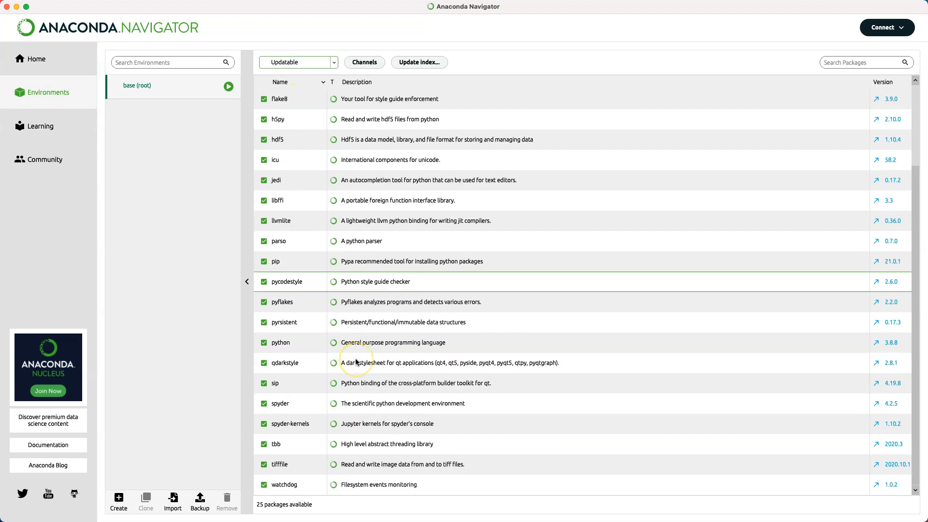
scroll(357, 361, "up", 5)
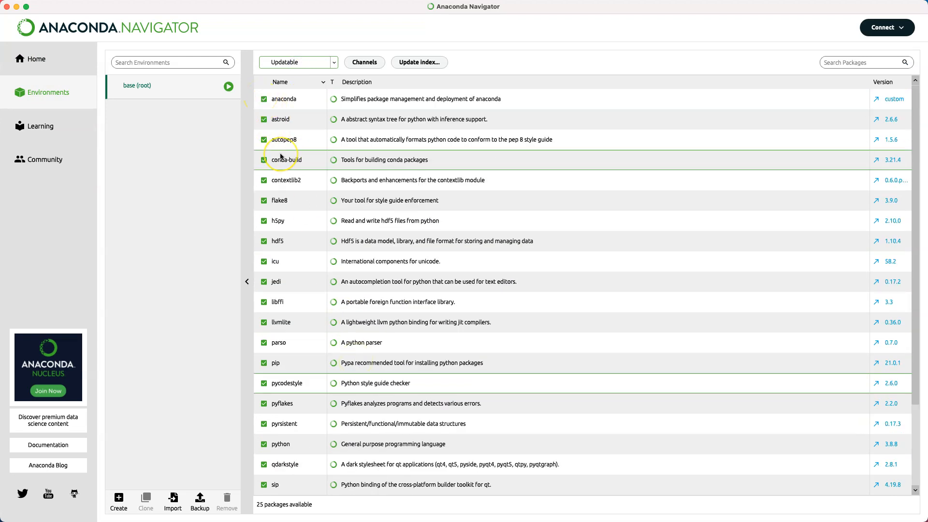
scroll(281, 156, "down", 5)
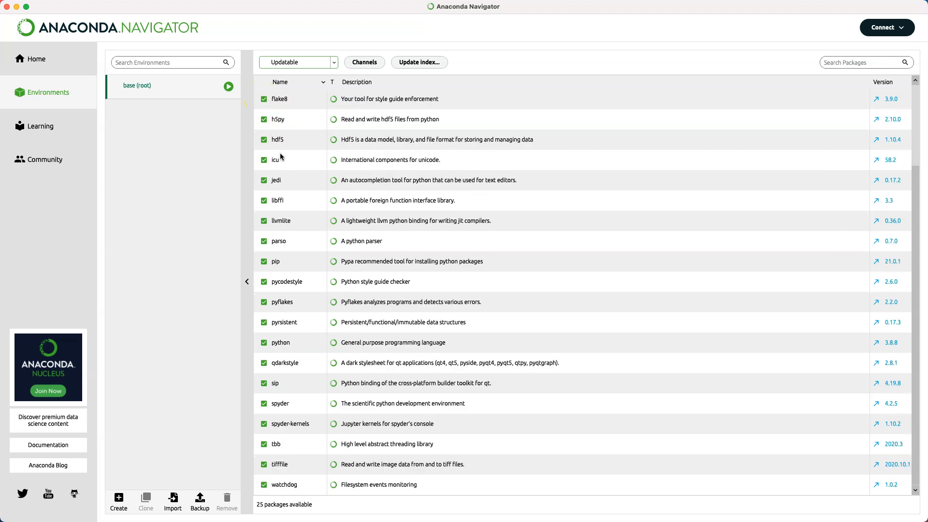
scroll(280, 156, "up", 5)
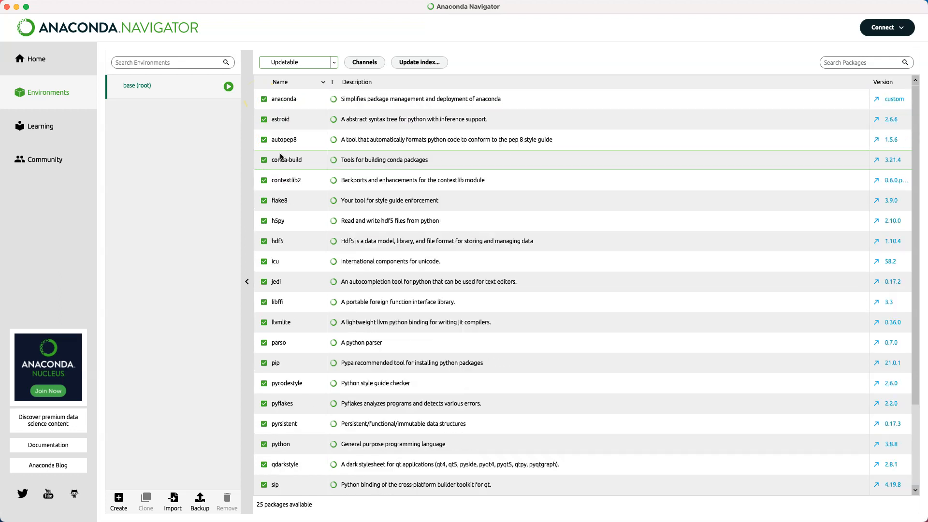
Step: Mark the anaconda package for update and apply the proposed package changes
left_click(264, 101)
left_click(296, 138)
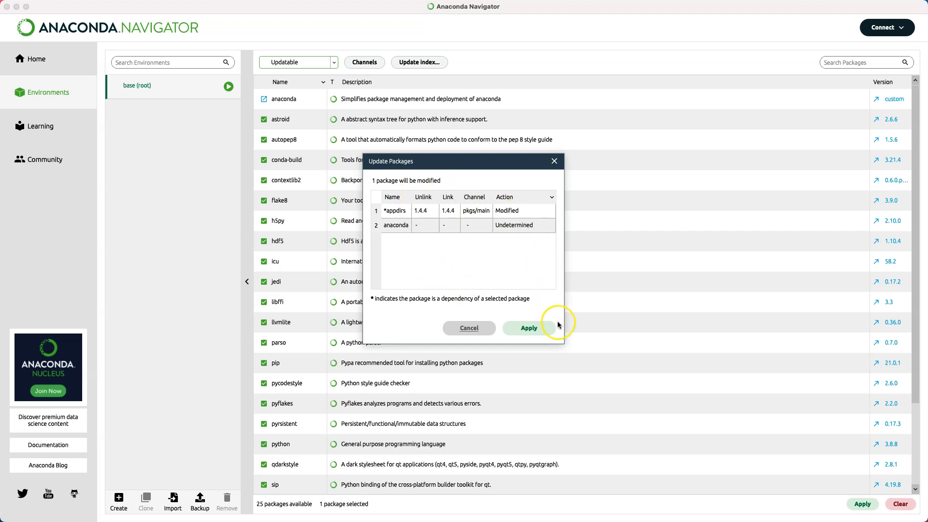
left_click(529, 328)
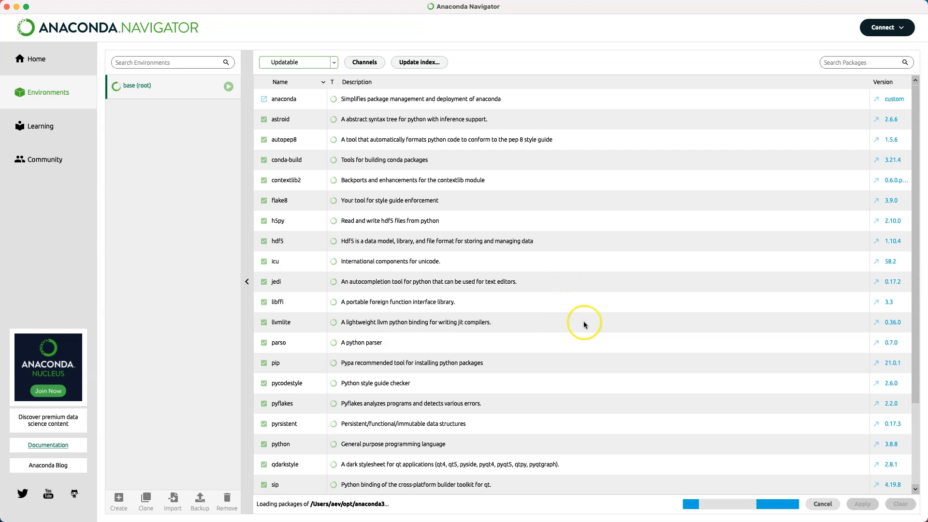
Step: Filter the packages by Not installed and search them for "ssh"
left_click(333, 64)
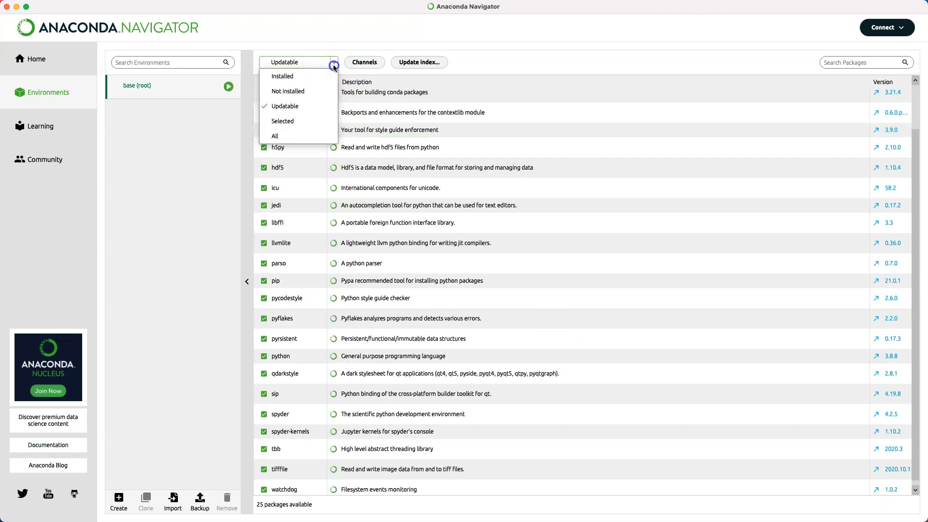
left_click(312, 92)
left_click(859, 63)
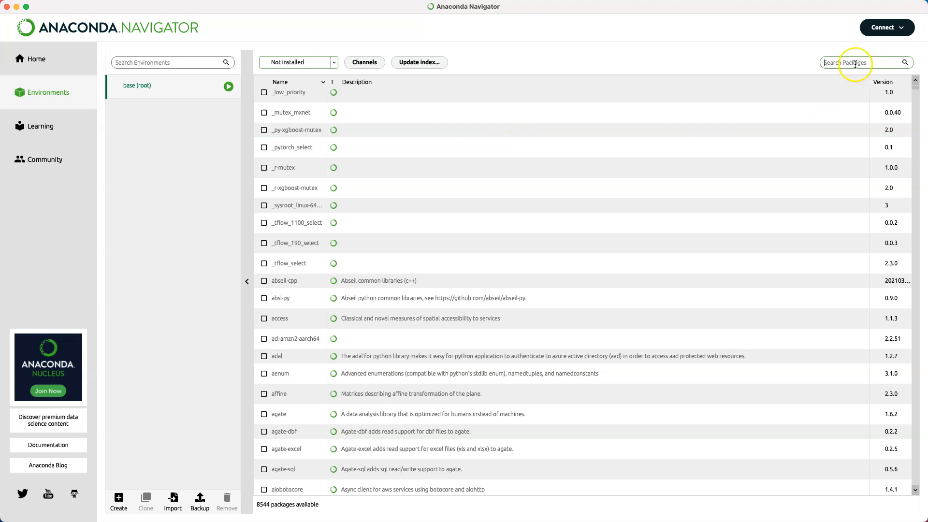
type("ssh")
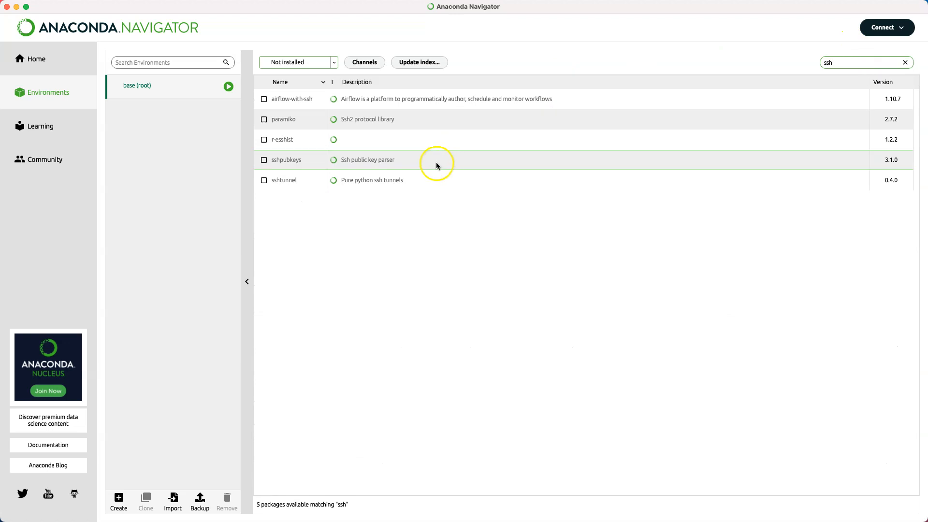
Step: Select the sshtunnel package and install it together with its listed dependencies in the base (root) environment
left_click(265, 180)
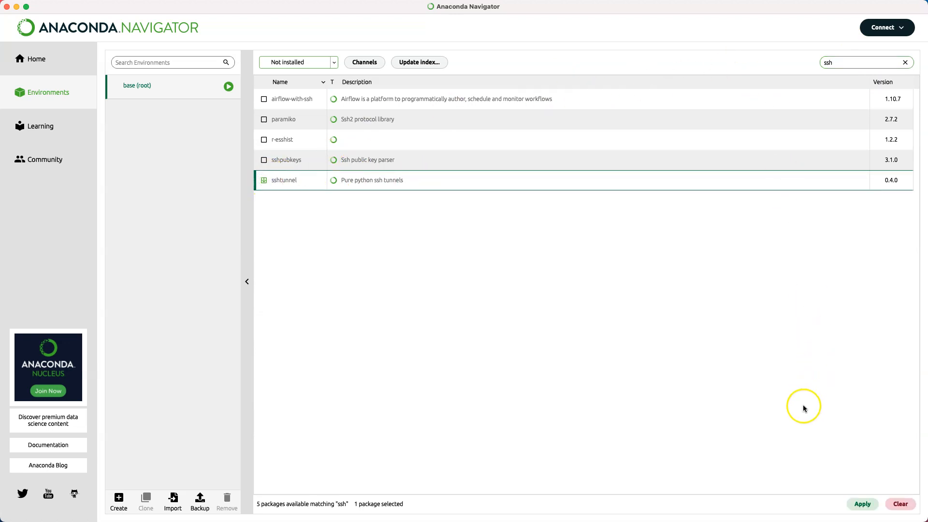
left_click(864, 505)
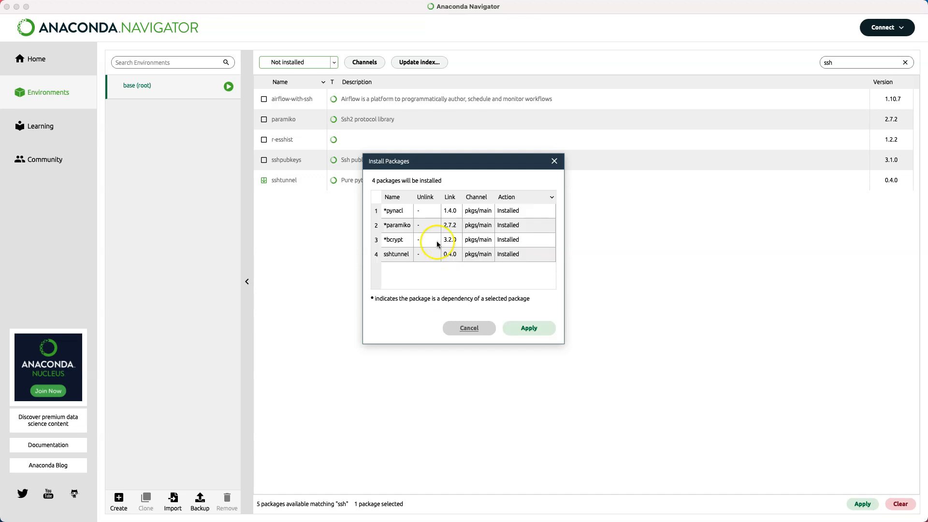
left_click(529, 328)
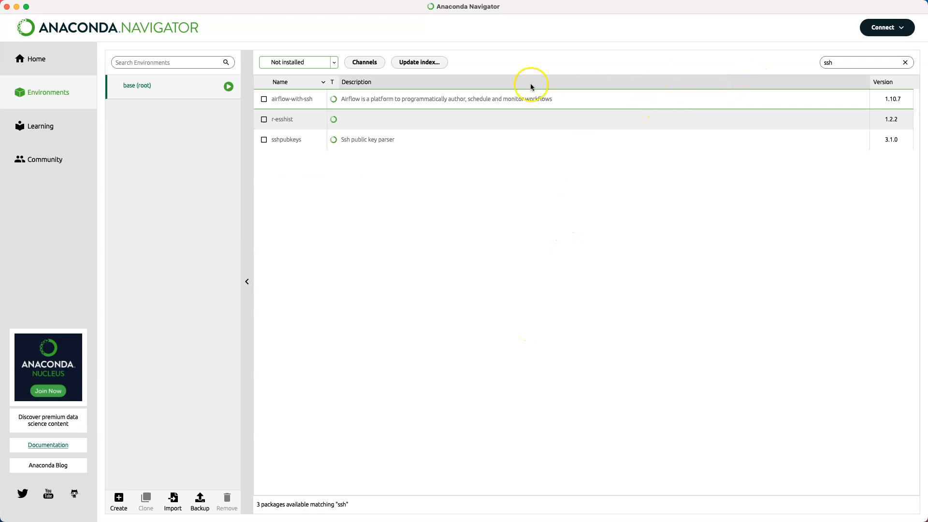
Step: Return to the applications overview for base (root) and launch Spyder
left_click(38, 63)
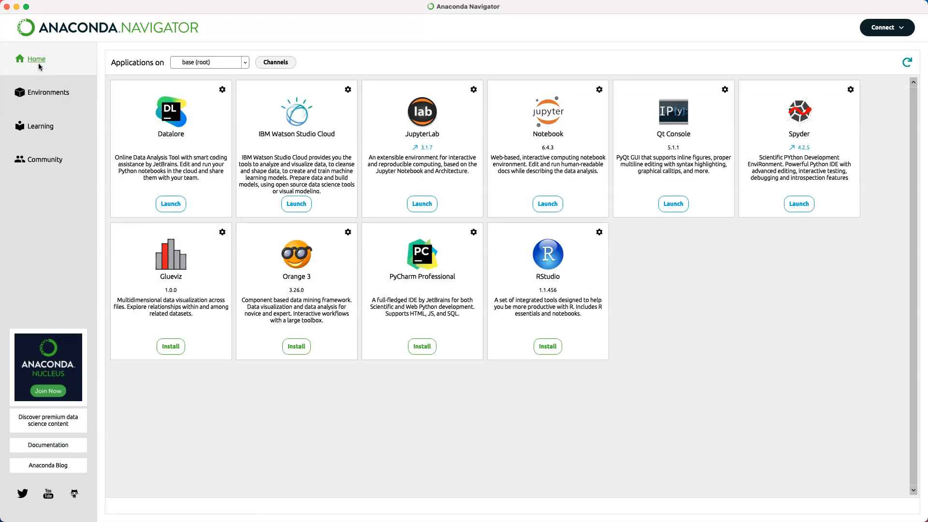
left_click(794, 210)
mouse_move(502, 519)
left_click(796, 200)
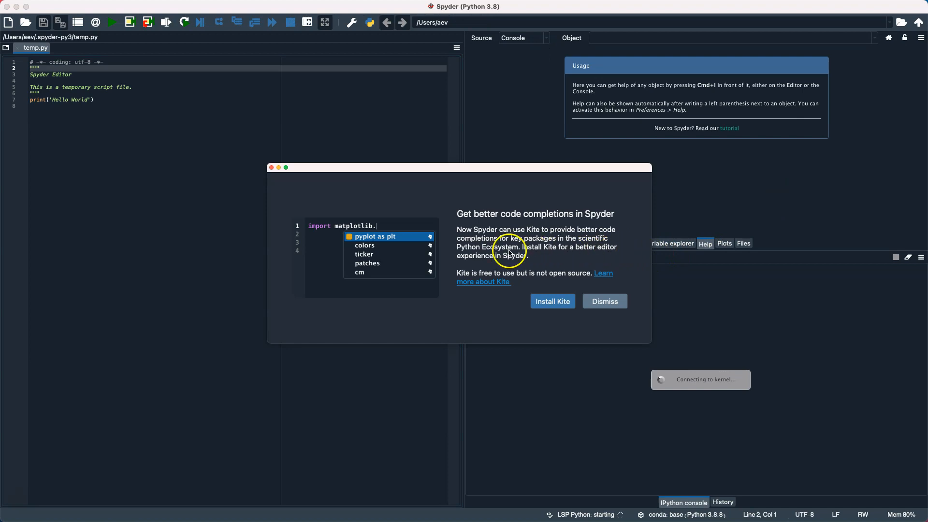
Step: Close the Spyder 5.0.5 update notice and dismiss the offer to install Kite
left_click(591, 303)
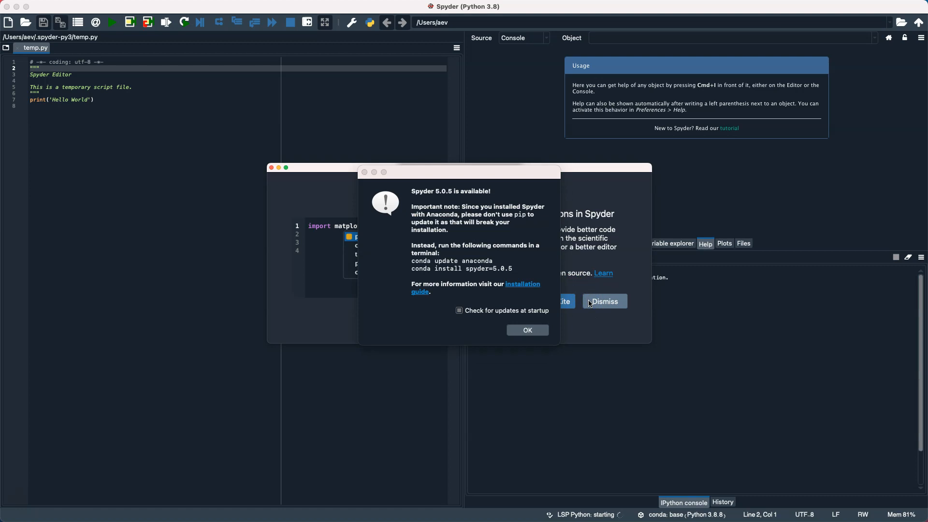
left_click(532, 329)
left_click(605, 301)
Step: Run the temp.py script in Spyder, then quit Spyder and go back to Anaconda Navigator
left_click(62, 118)
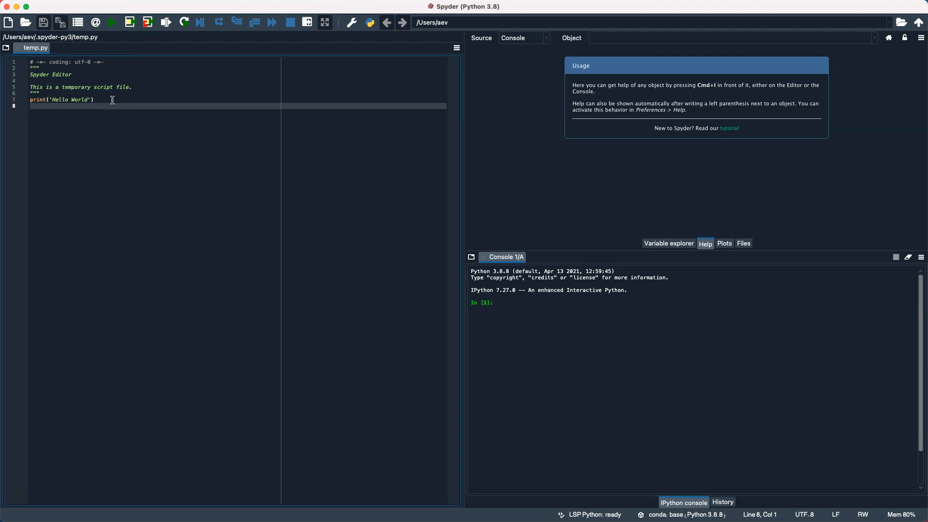
left_click(112, 22)
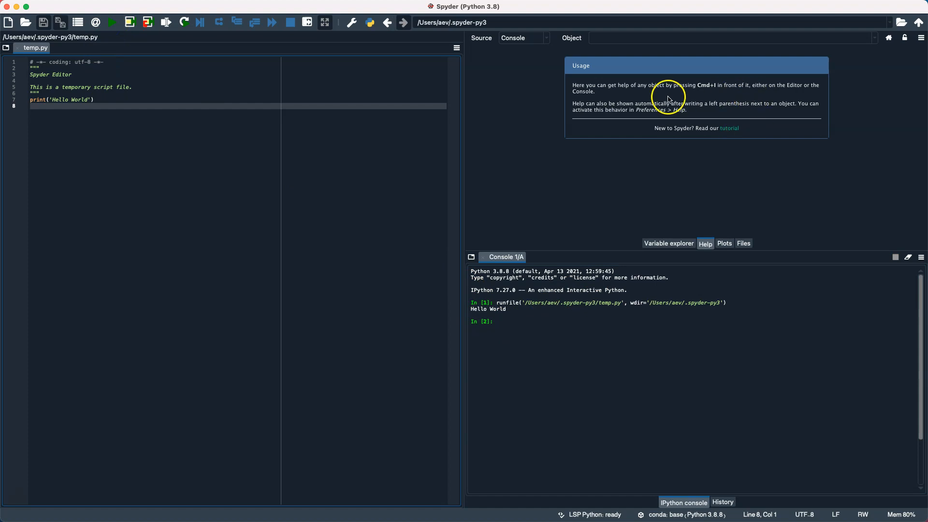
key("super+q")
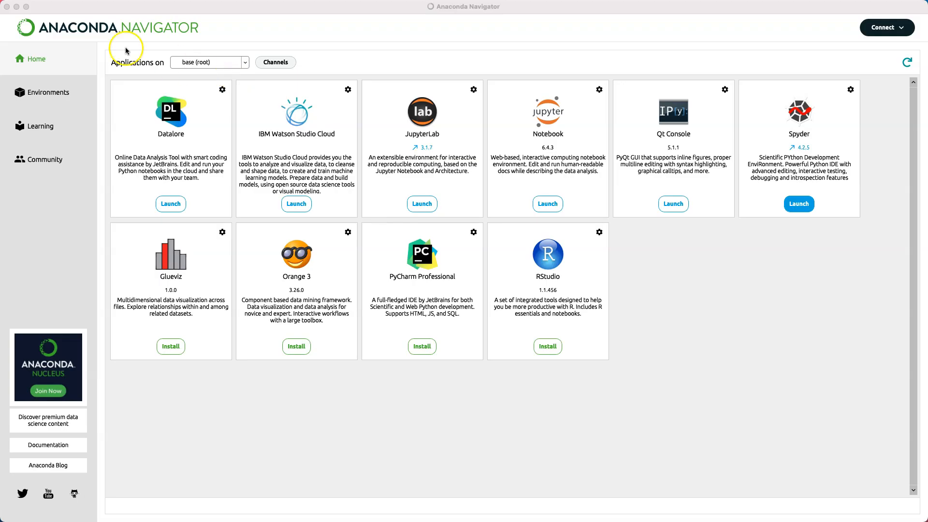
left_click(69, 16)
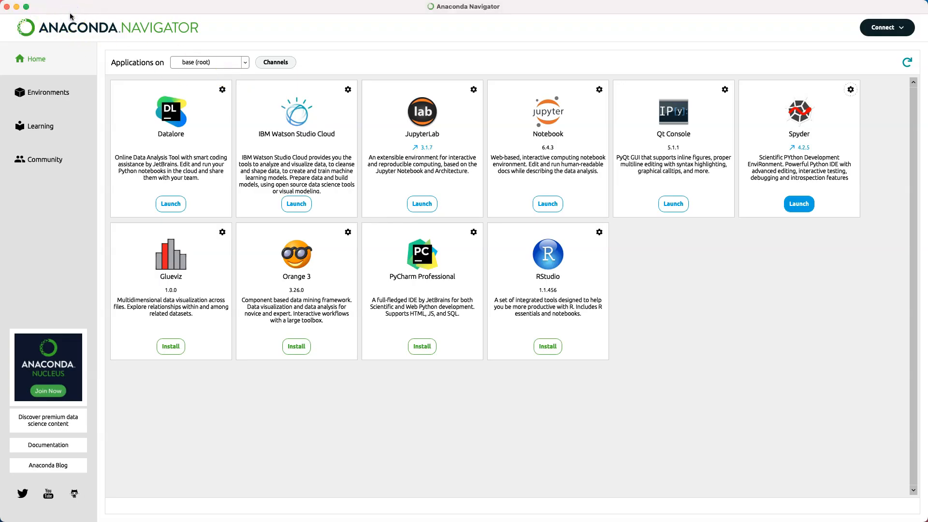